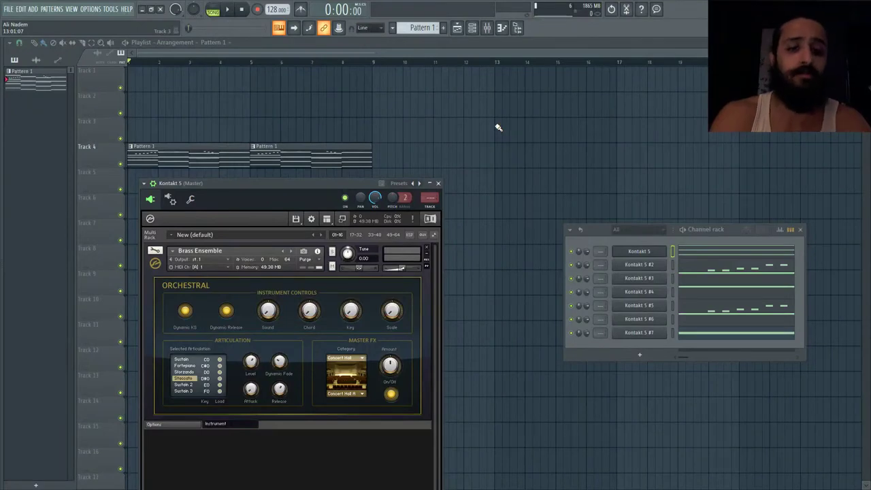
# Compare memory readouts of Kontakt 5 #2 and #5 (String Ensemble 202.41 MB), then shift the Channel rack left
pyautogui.click(646, 266)
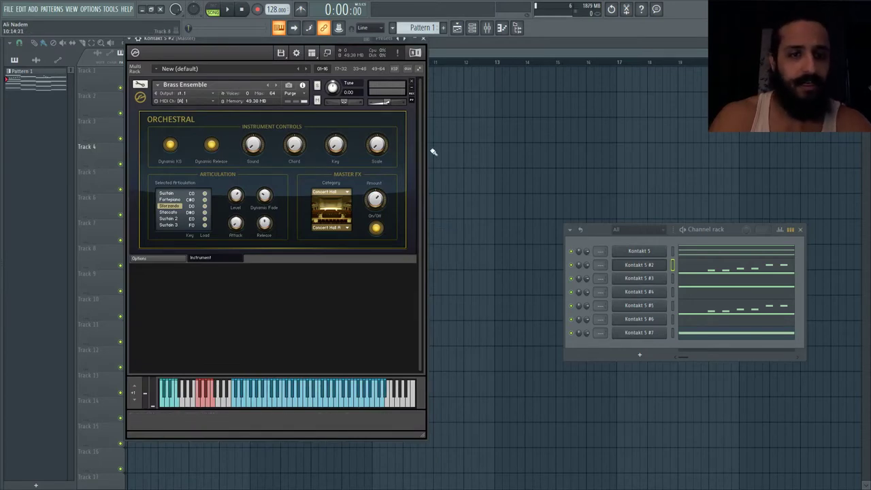
pyautogui.click(639, 305)
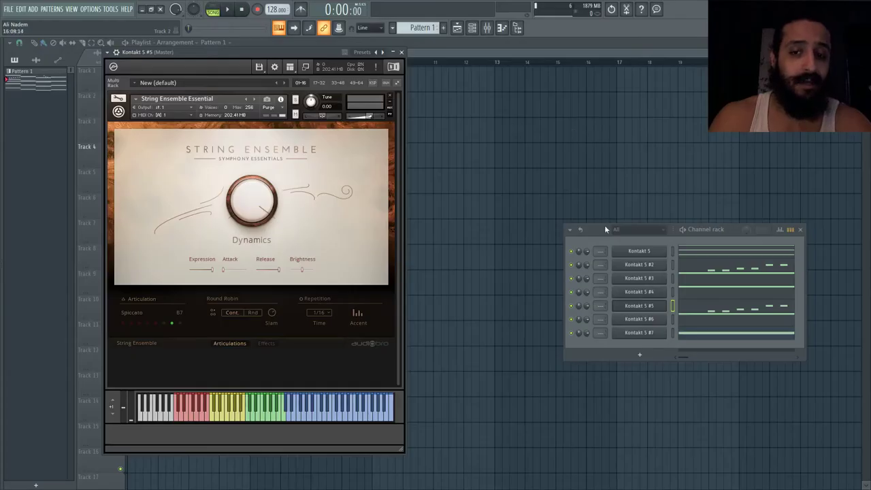
pyautogui.moveTo(604, 224); pyautogui.dragTo(468, 218)
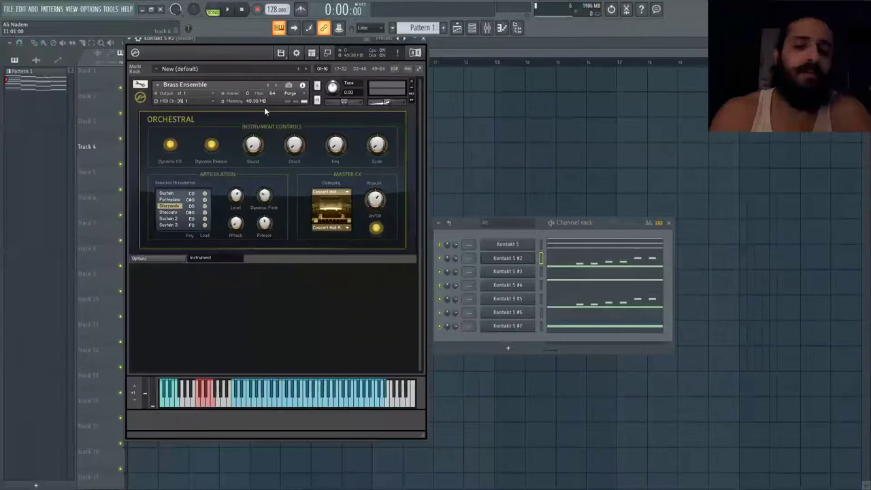
# Review Kontakt 5's notes in the piano roll, then return to the Playlist
pyautogui.click(568, 246)
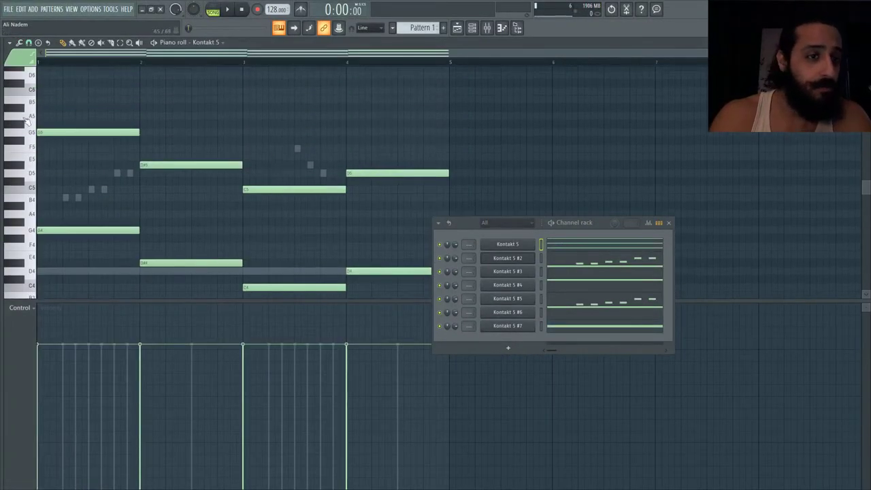
pyautogui.scroll(-2, 55, 120)
pyautogui.scroll(2, 56, 124)
pyautogui.scroll(2, 37, 207)
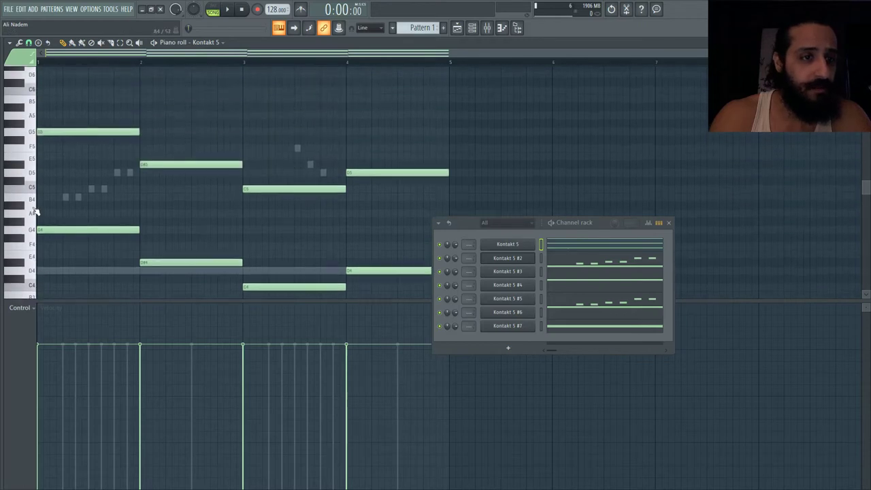
pyautogui.scroll(-2, 44, 131)
pyautogui.scroll(-1, 46, 132)
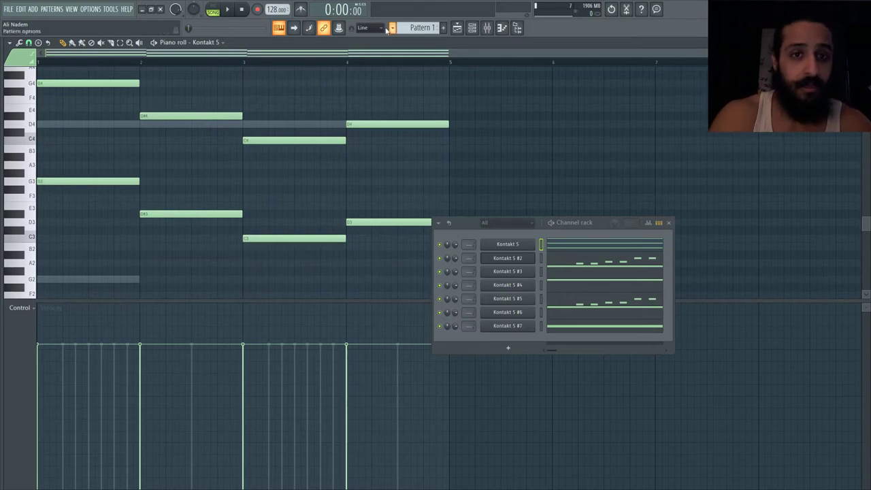
pyautogui.click(457, 28)
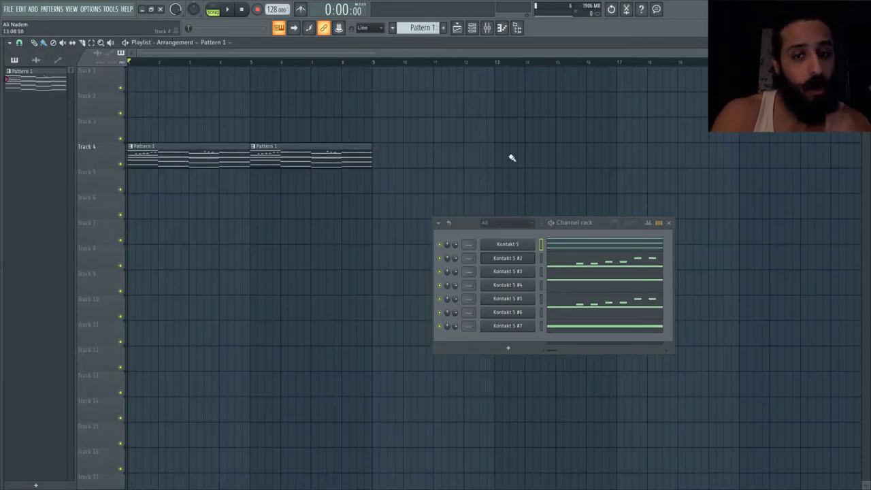
# Bring up the first Kontakt 5's Brass Ensemble window positioned at the top of the screen
pyautogui.click(516, 249)
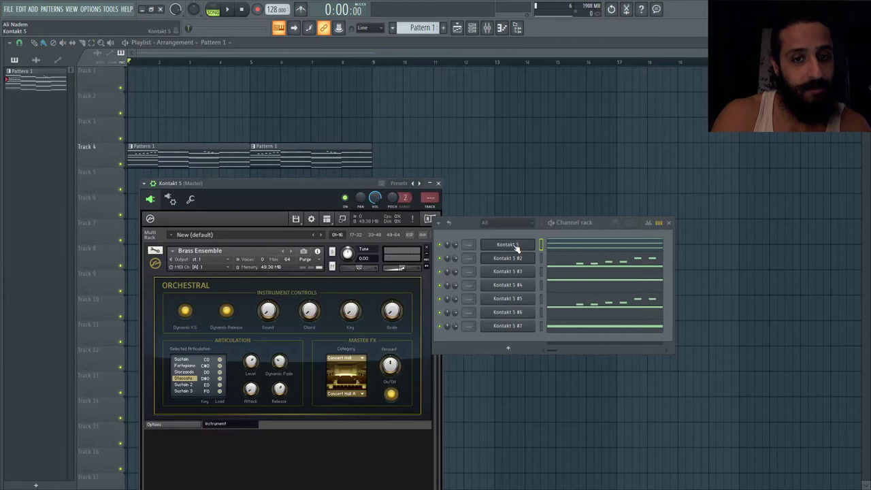
pyautogui.moveTo(332, 187); pyautogui.dragTo(315, 68)
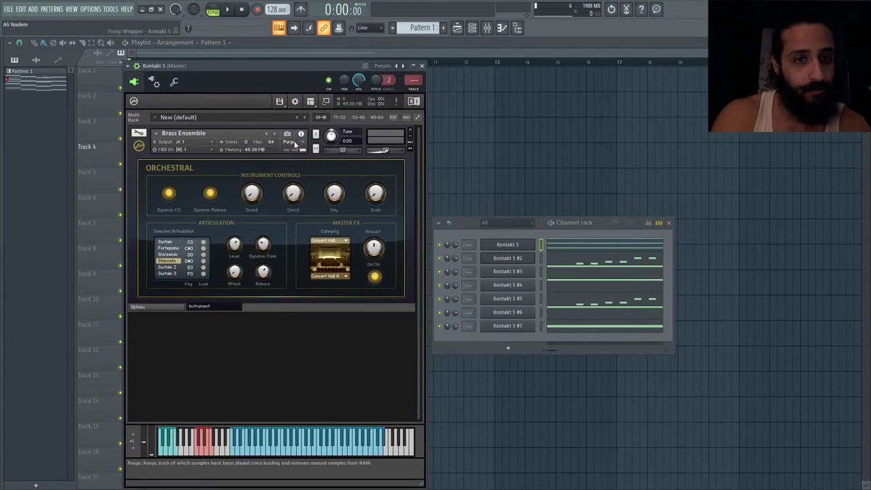
pyautogui.press('Escape')
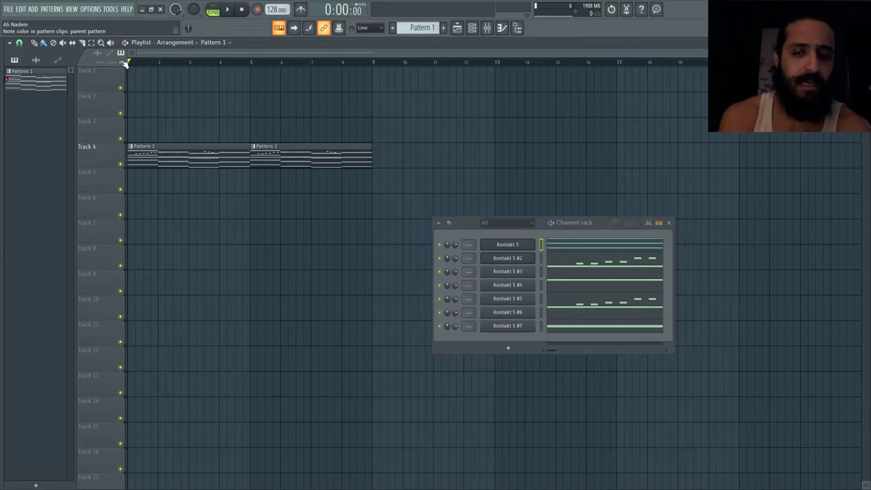
pyautogui.click(520, 247)
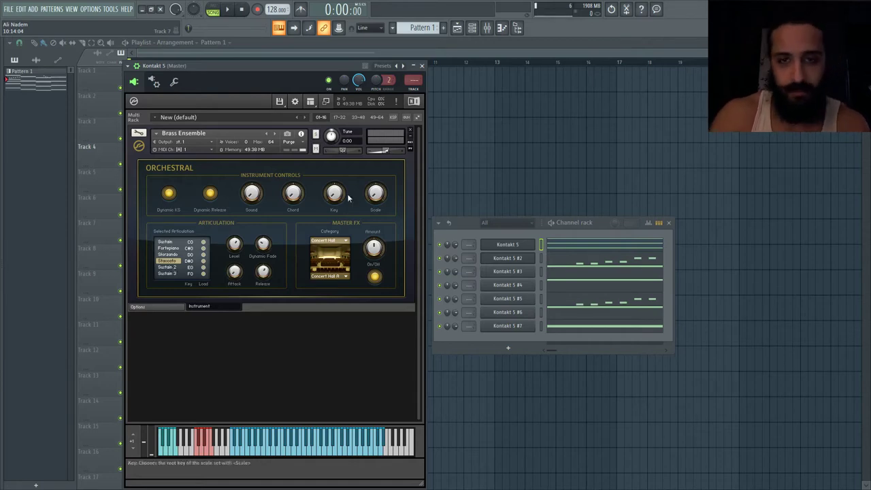
# Play the song from the Playlist with Kontakt 5 open, then stop playback
pyautogui.click(492, 52)
pyautogui.press('space')
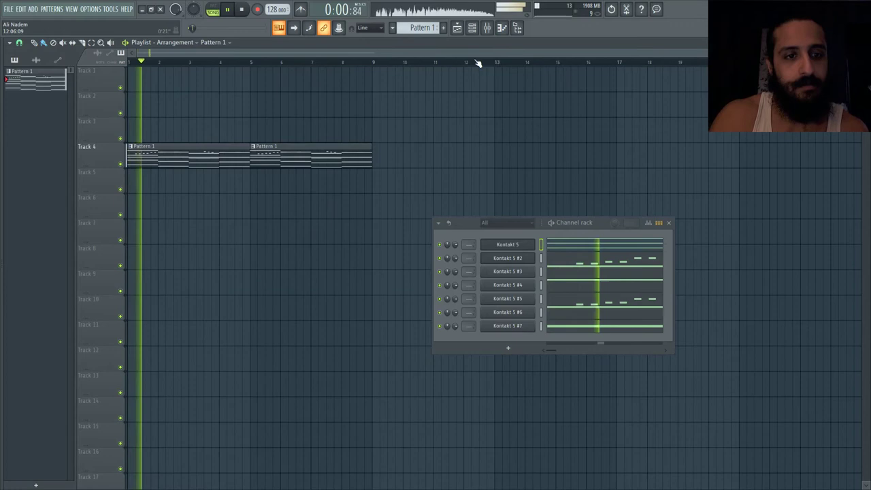
pyautogui.click(520, 247)
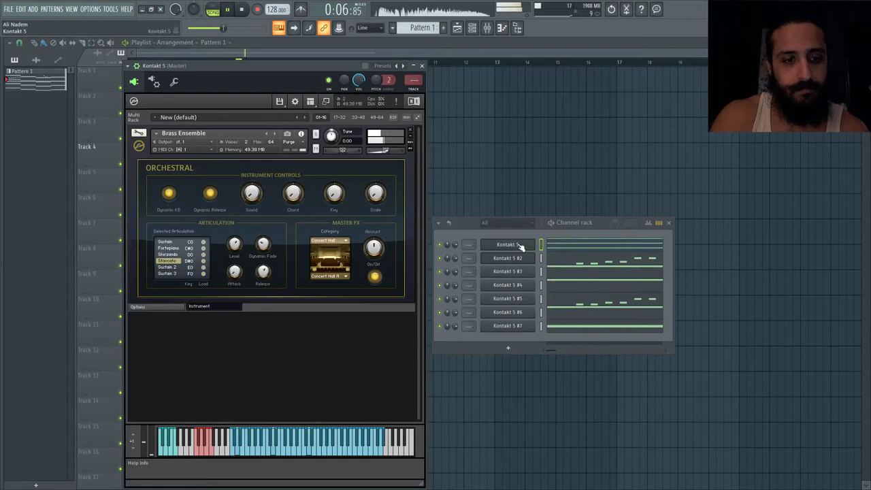
pyautogui.press('space')
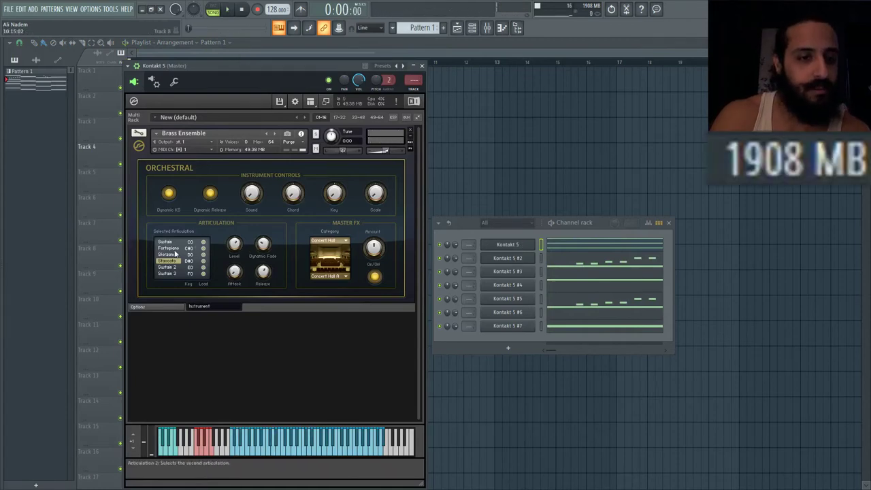
# Step through Kontakt 5 #2 and #3, ending back on the first Kontakt 5 instance
pyautogui.click(502, 259)
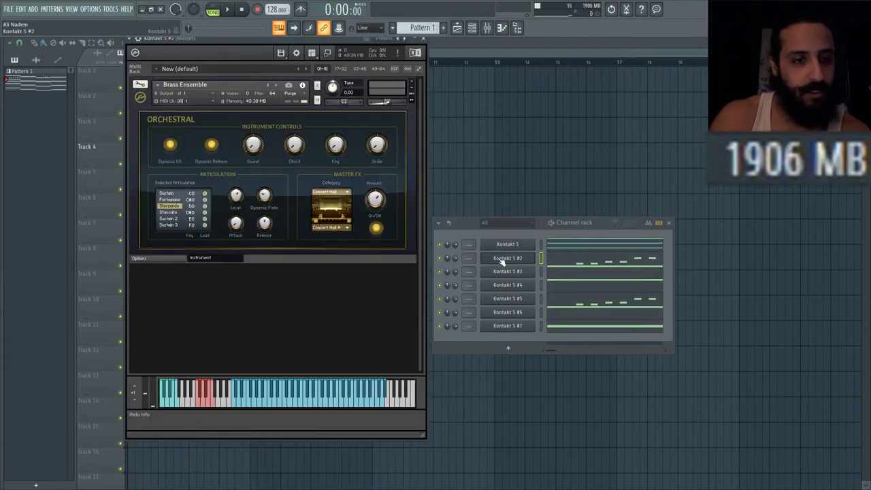
pyautogui.press('Down')
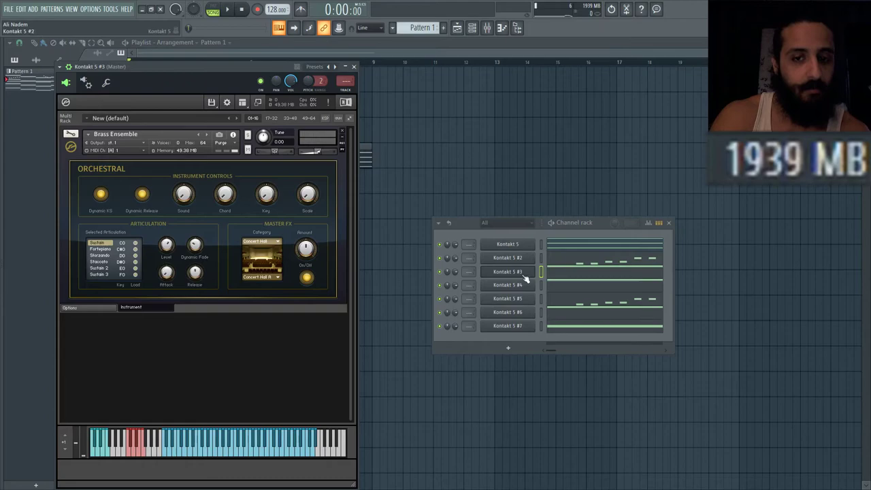
pyautogui.click(509, 245)
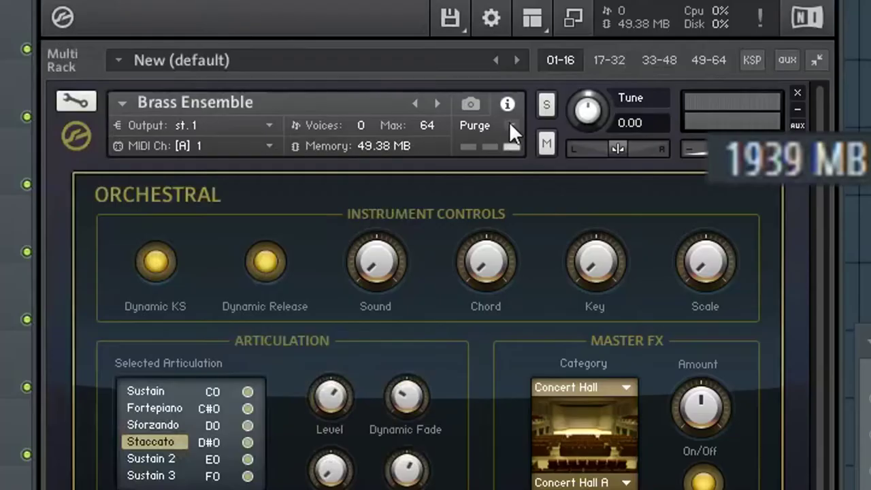
# Look through Kontakt's Purge dropdown and global purge list for Brass Ensemble, still at 49.38 MB
pyautogui.click(302, 142)
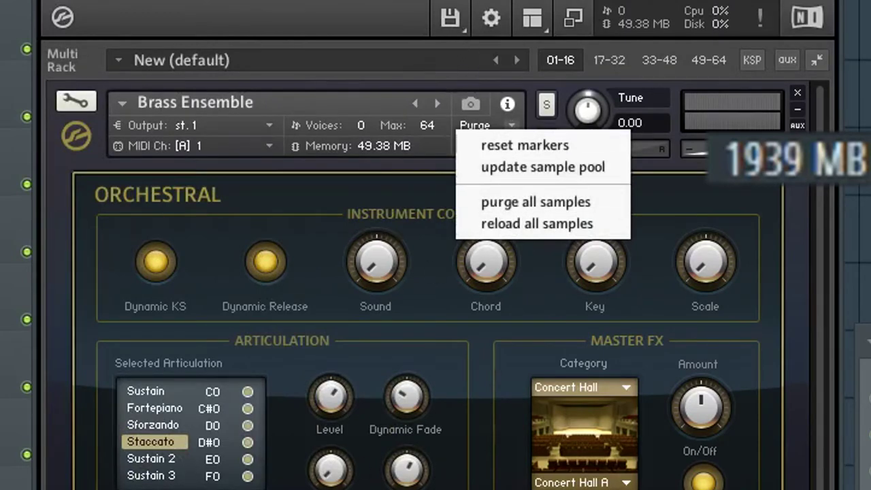
pyautogui.click(456, 25)
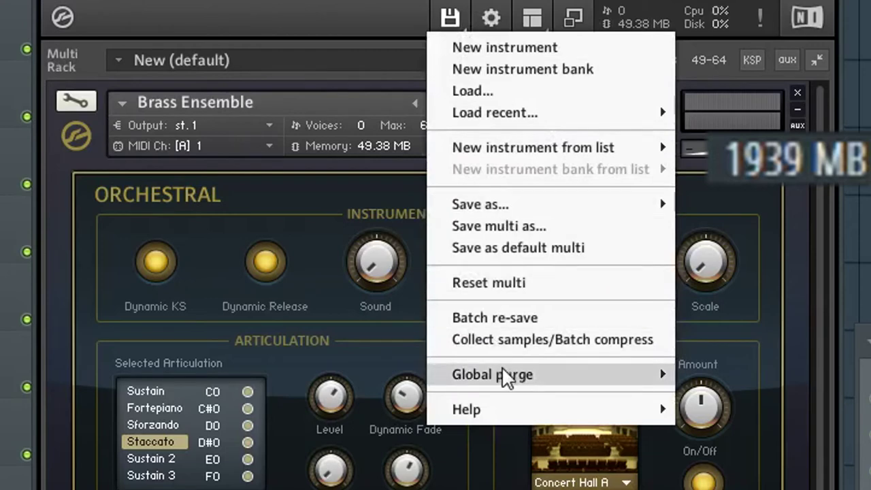
pyautogui.moveTo(505, 379)
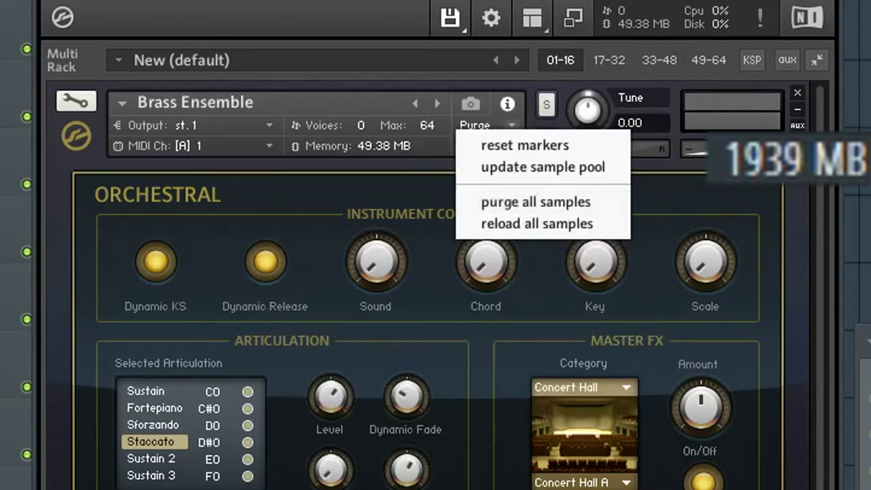
pyautogui.click(521, 203)
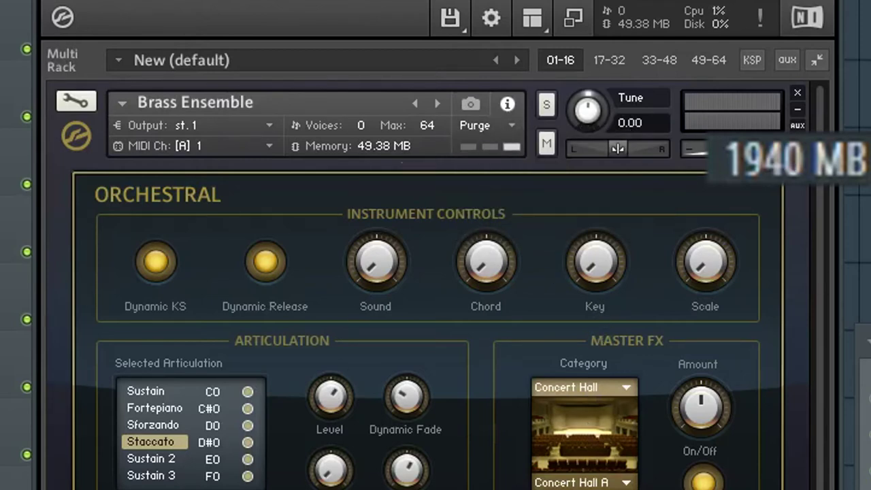
pyautogui.click(510, 119)
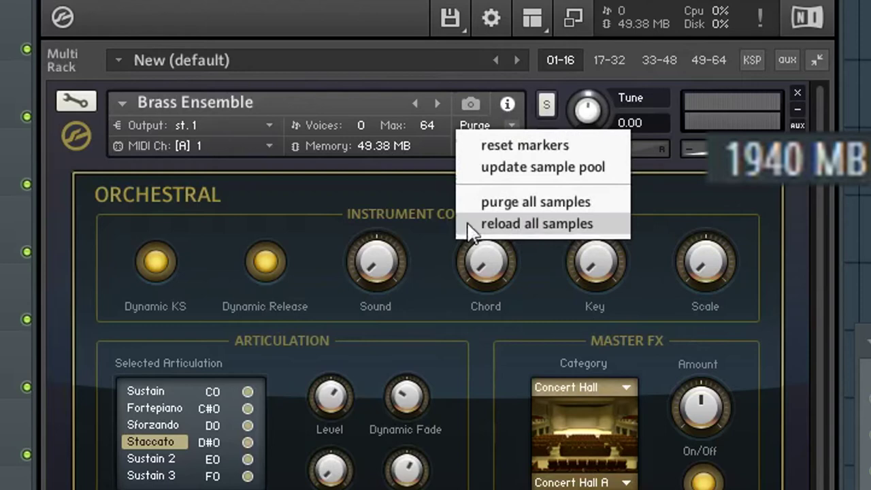
# Choose 'purge all samples' for Brass Ensemble, dropping its memory from 49.38 MB to 1.56 MB
pyautogui.click(535, 206)
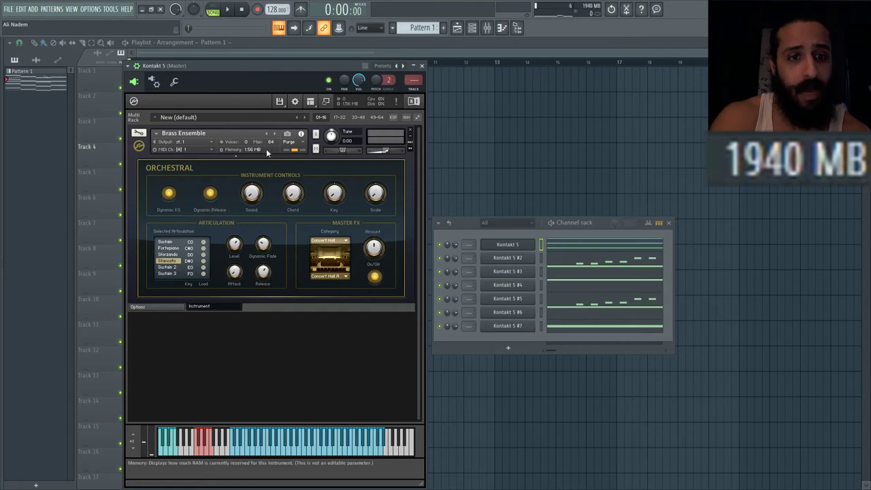
# Reload all Brass Ensemble samples, then purge all of them again
pyautogui.click(304, 146)
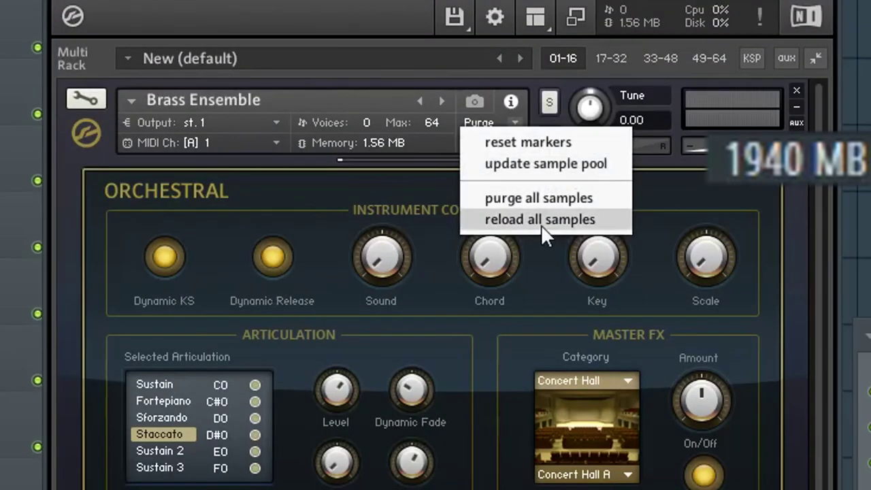
pyautogui.click(542, 223)
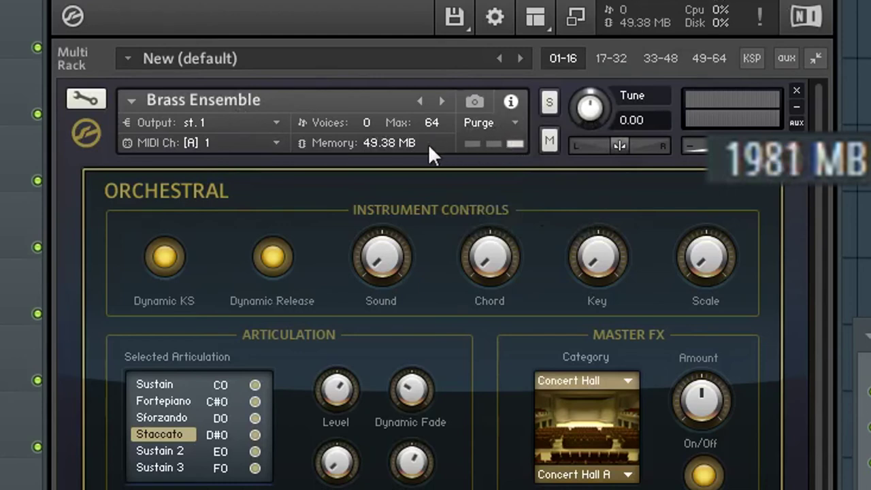
pyautogui.click(515, 120)
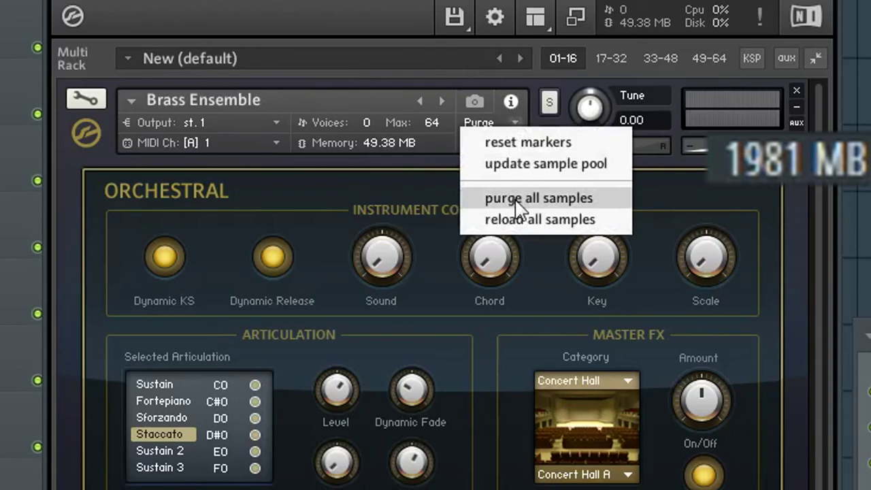
pyautogui.click(517, 203)
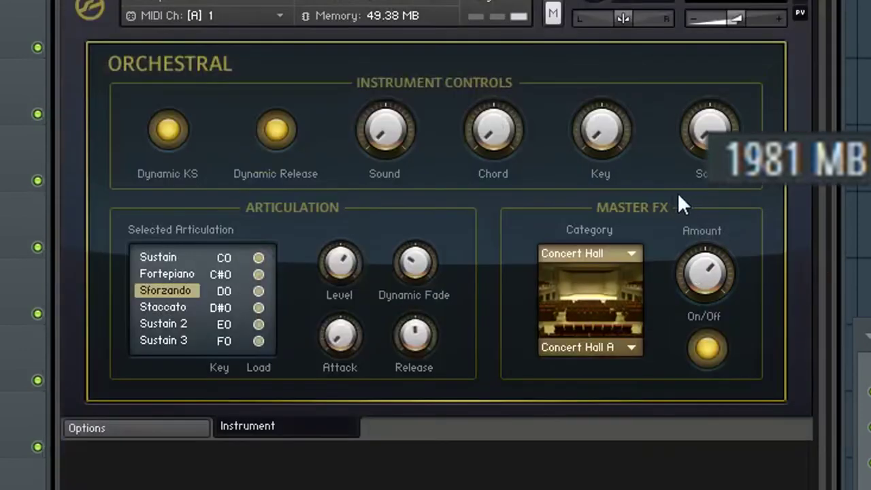
# Purge all samples from Brass Ensemble, then bring up the Purge menu for the next instance
pyautogui.click(514, 21)
pyautogui.click(519, 70)
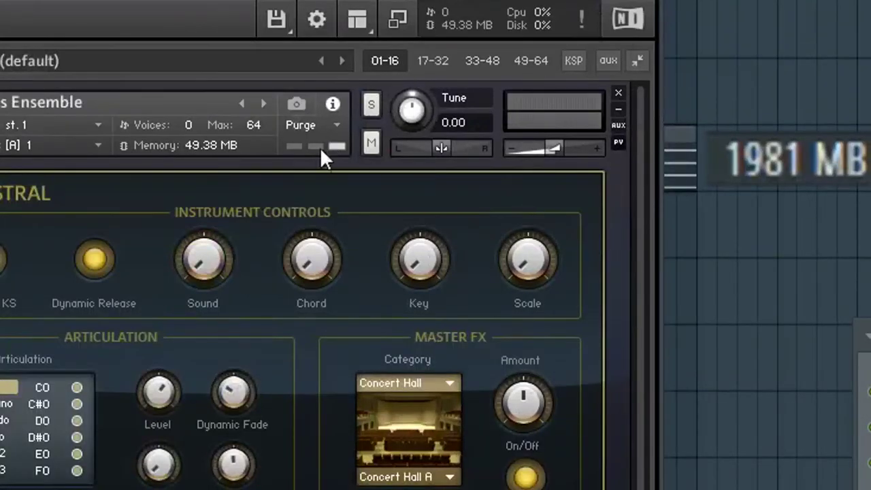
pyautogui.click(336, 126)
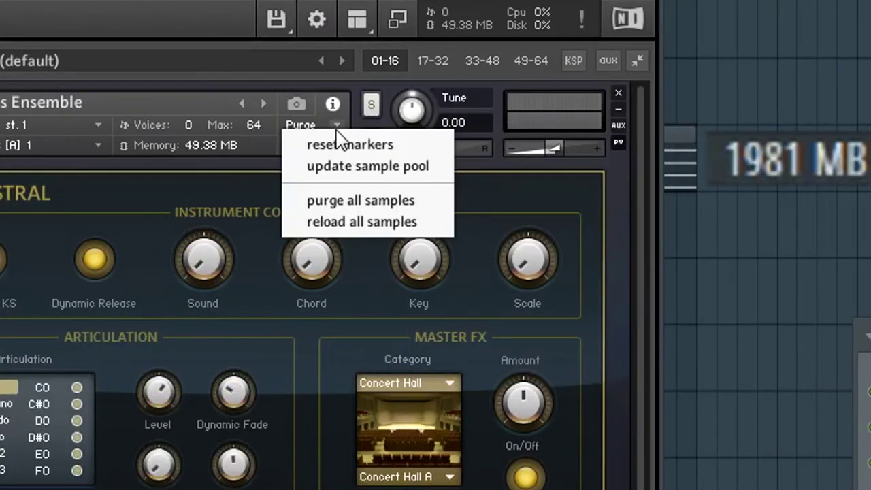
# Purge all samples from the remaining Brass Ensemble and the String Ensemble Essential instances
pyautogui.click(342, 207)
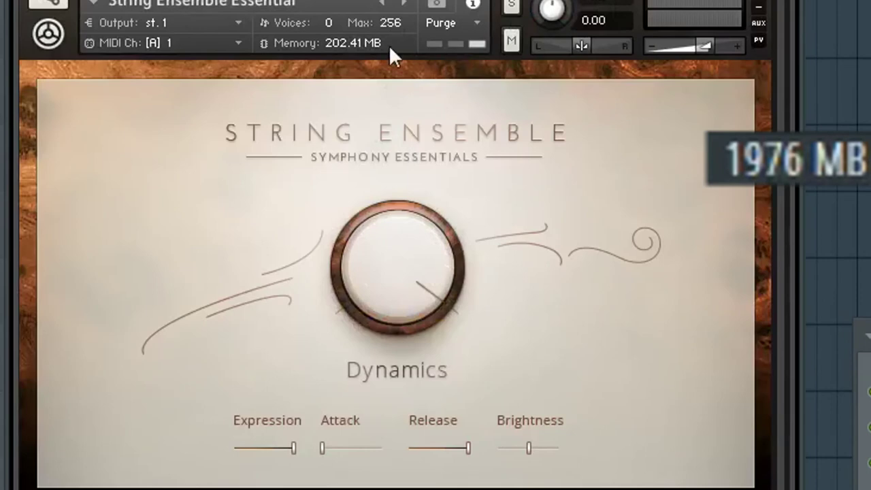
pyautogui.click(479, 23)
pyautogui.click(494, 96)
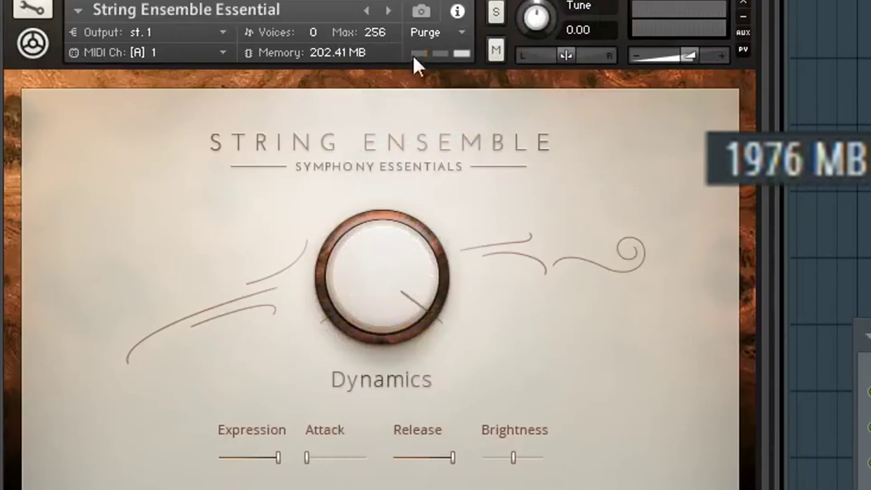
pyautogui.click(441, 22)
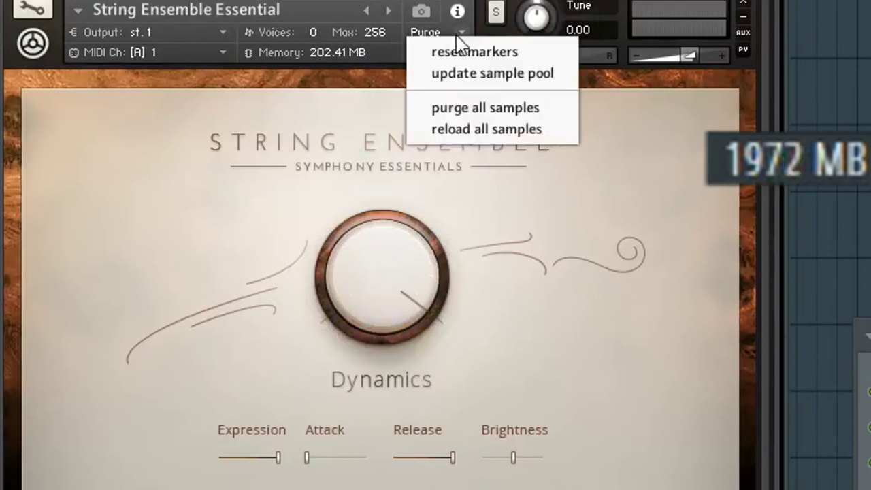
pyautogui.click(478, 98)
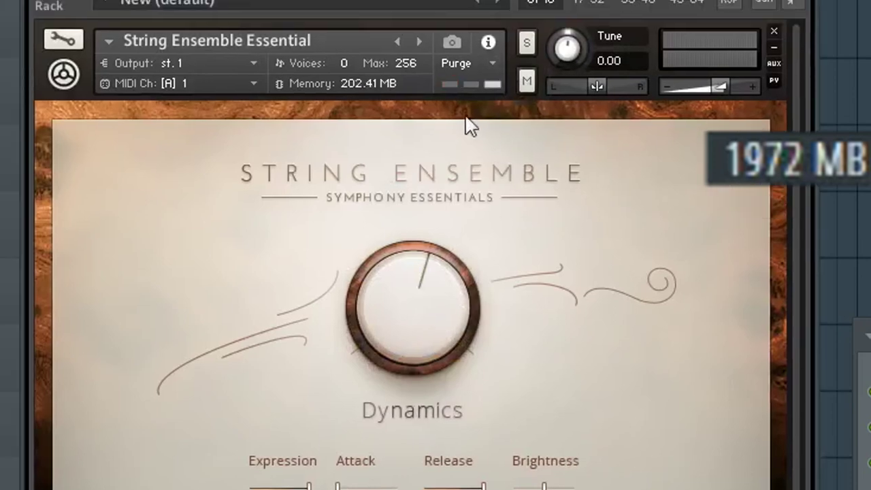
pyautogui.click(498, 65)
pyautogui.click(510, 138)
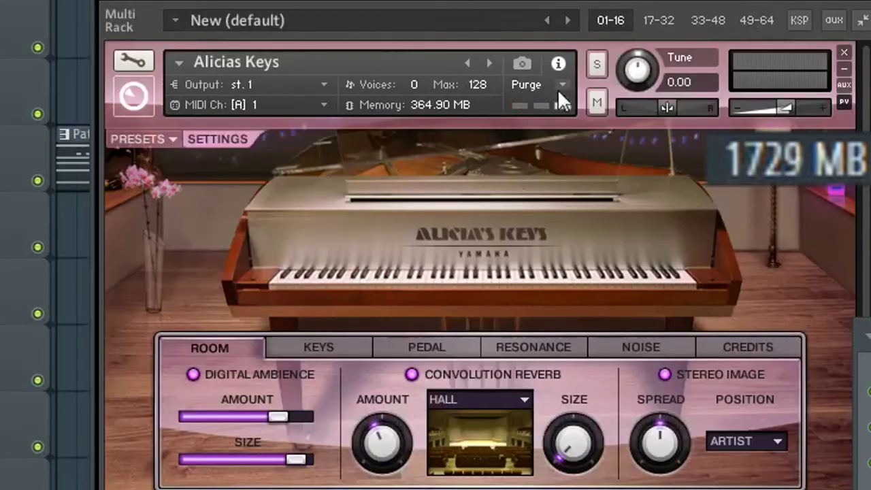
# Purge all Alicias Keys samples and play the project to test it; total RAM reads 1312 MB
pyautogui.click(559, 87)
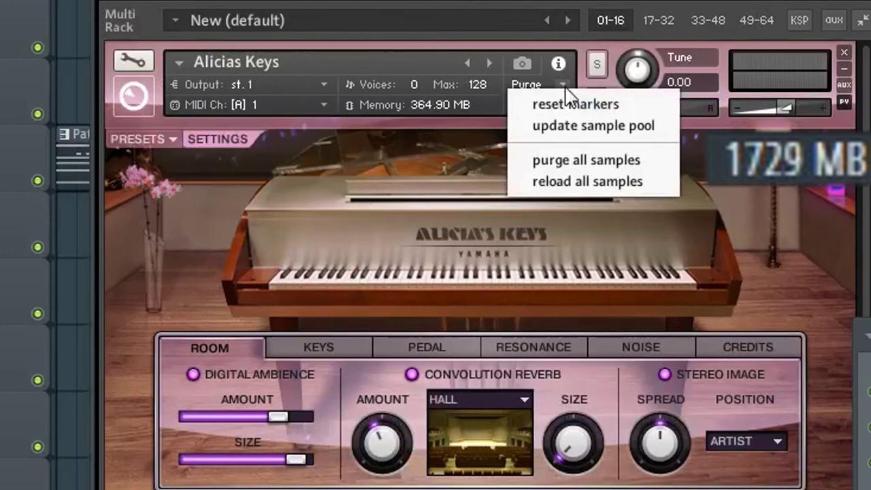
pyautogui.click(578, 163)
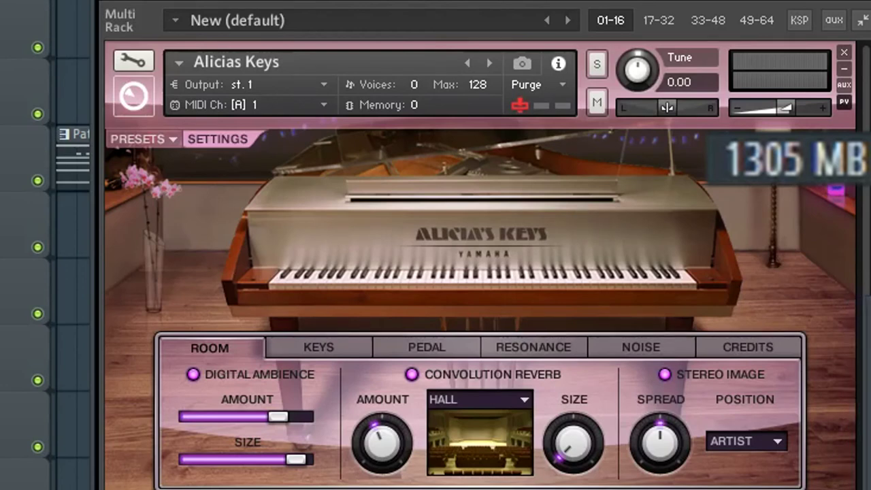
pyautogui.press('space')
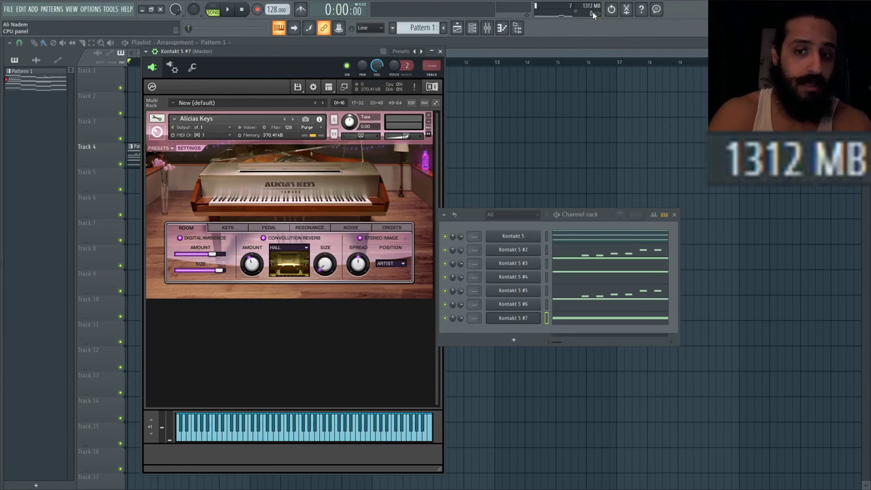
# Open the Mixer with F9, then check the Purge dropdown and Files global purge without changing anything
pyautogui.press('F9')
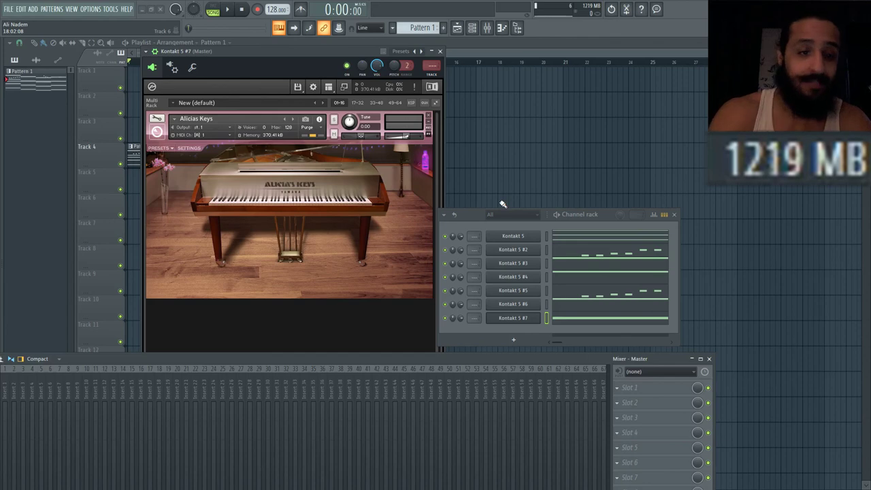
pyautogui.click(320, 128)
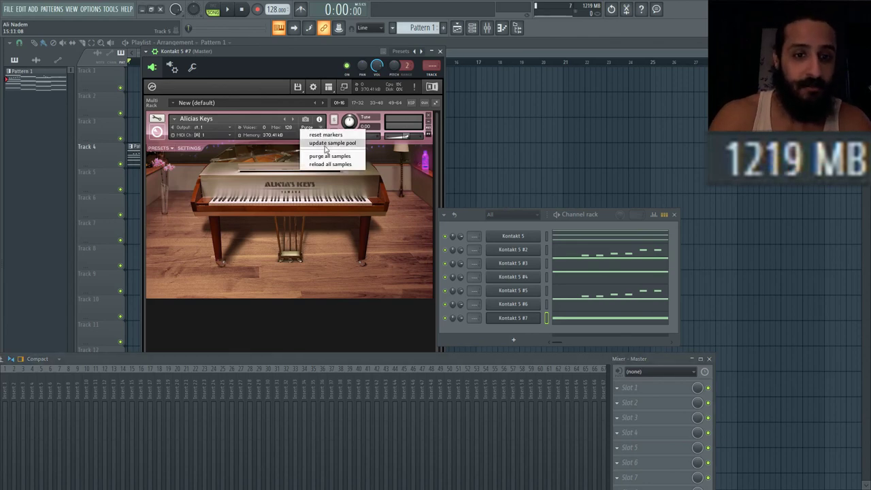
pyautogui.click(297, 87)
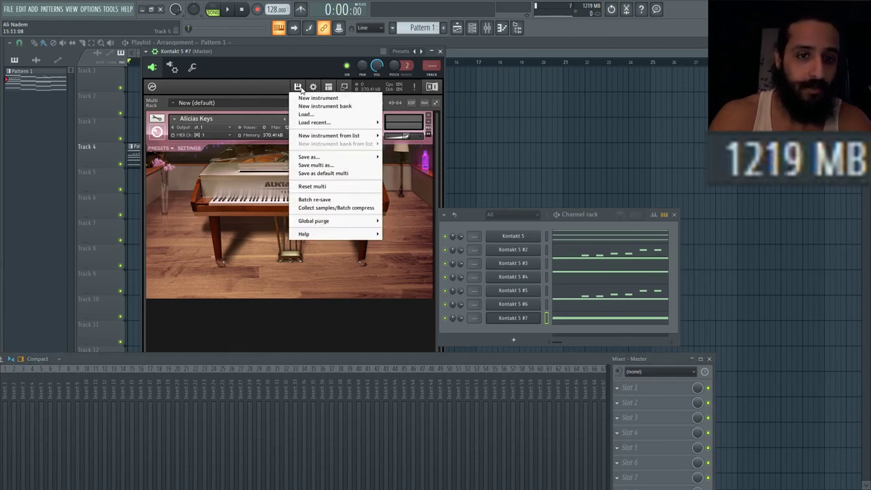
pyautogui.click(320, 310)
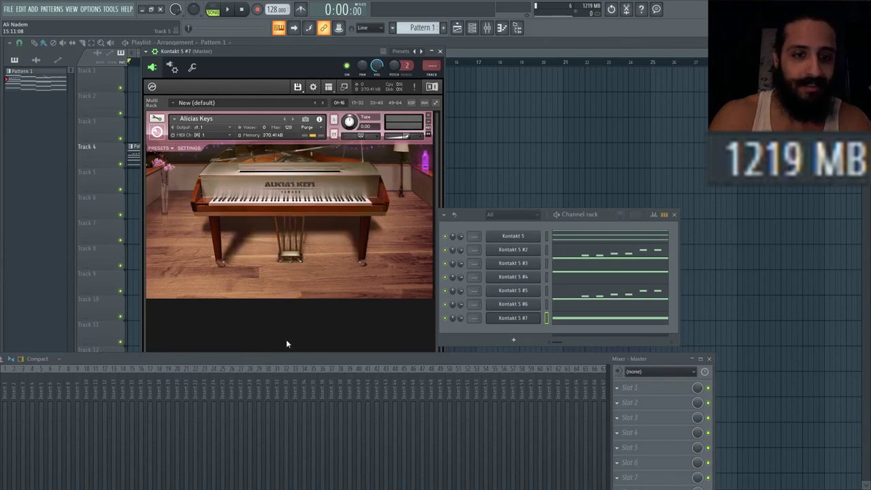